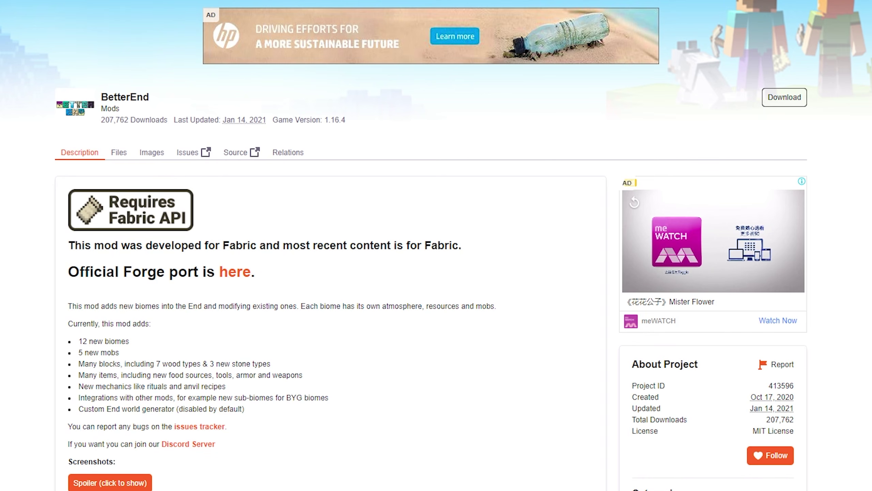
Step: Review the BetterEnd mod description for its Fabric requirement and the content it adds
left_click_drag(218, 229, 482, 251)
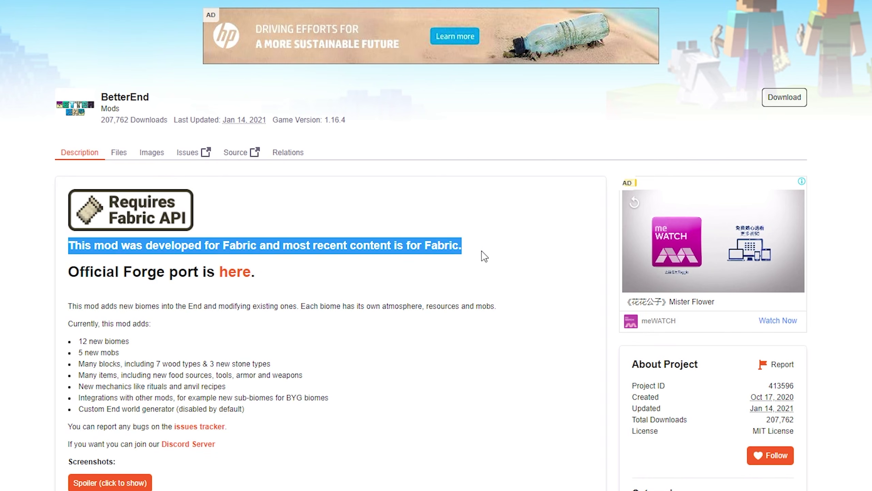
scroll(488, 256, "down", 5)
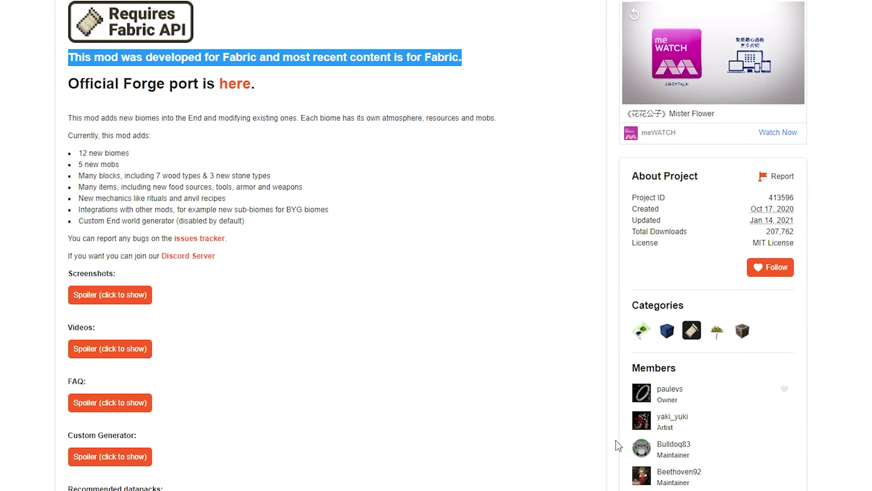
scroll(576, 394, "down", 2)
scroll(489, 439, "up", 7)
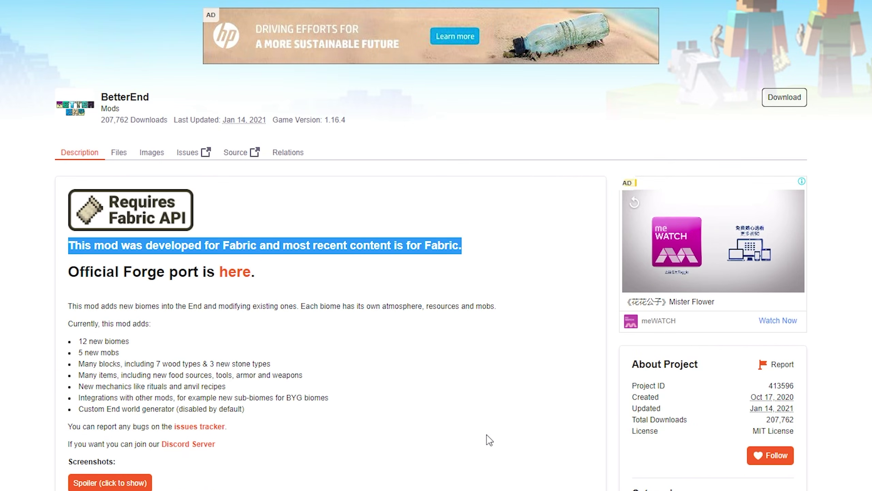
left_click(419, 241)
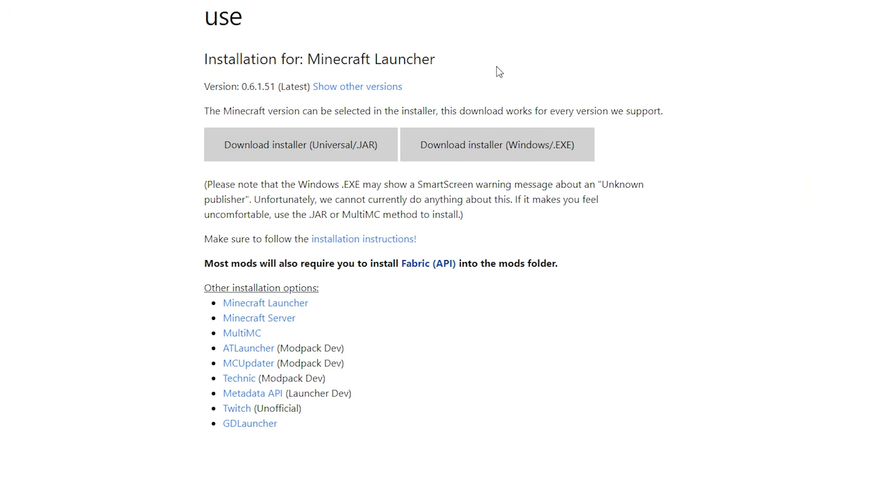
Step: Download the Windows/.EXE Fabric installer for the Minecraft Launcher and open the downloaded file
scroll(508, 117, "up", 2)
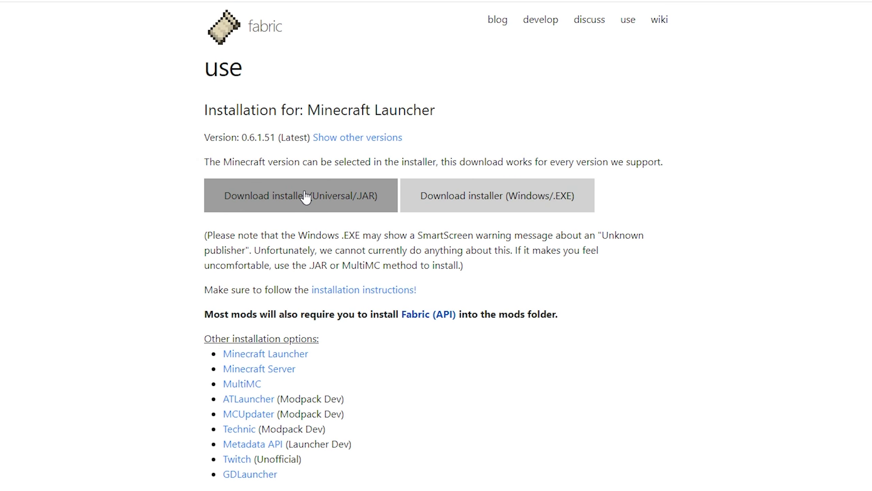
left_click(550, 206)
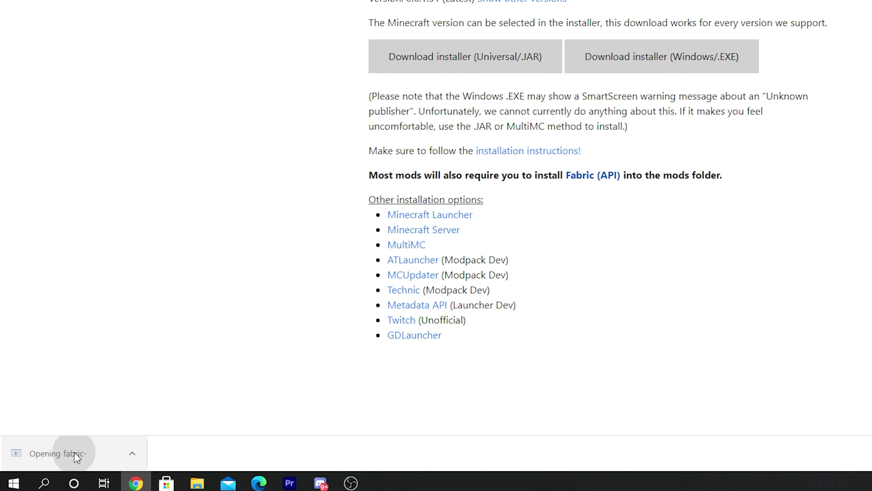
left_click(75, 453)
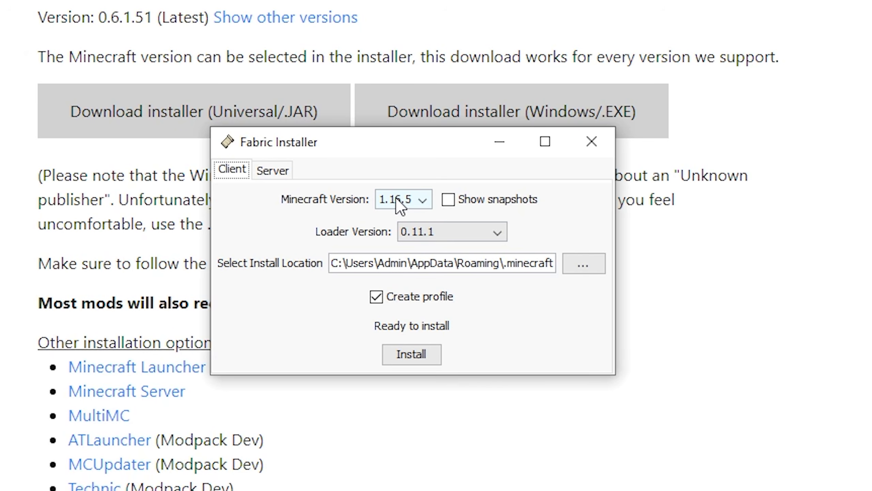
Step: Install the Fabric client for Minecraft version 1.16.4 and close the installer
left_click(421, 199)
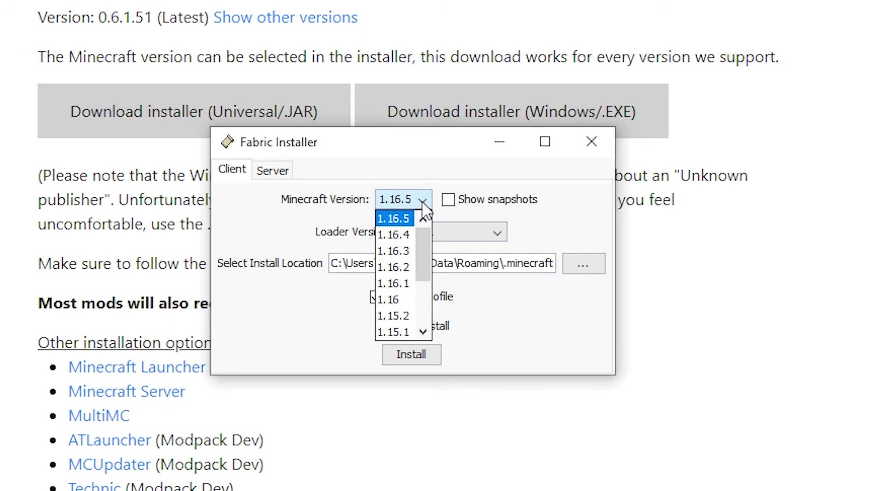
left_click(411, 235)
left_click(412, 197)
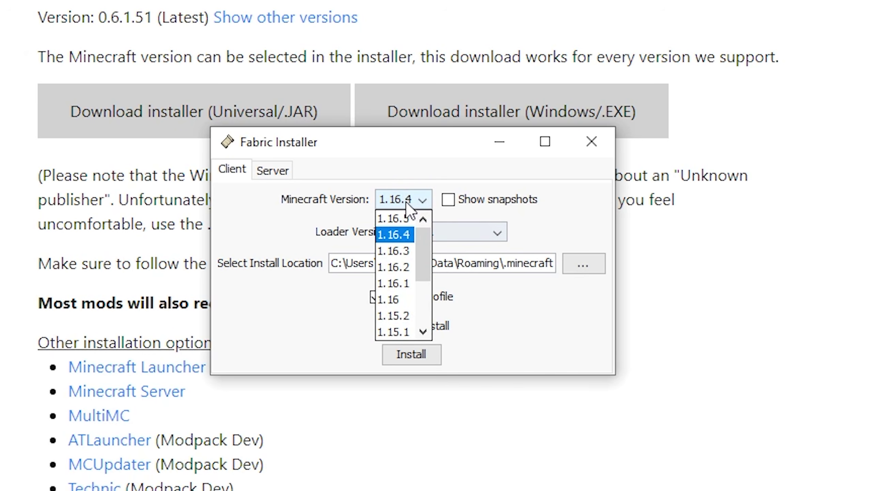
left_click(572, 223)
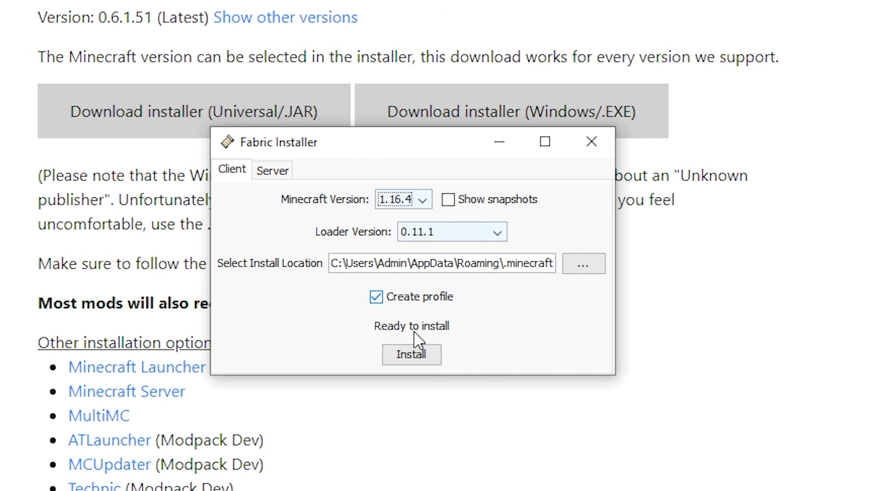
left_click(420, 353)
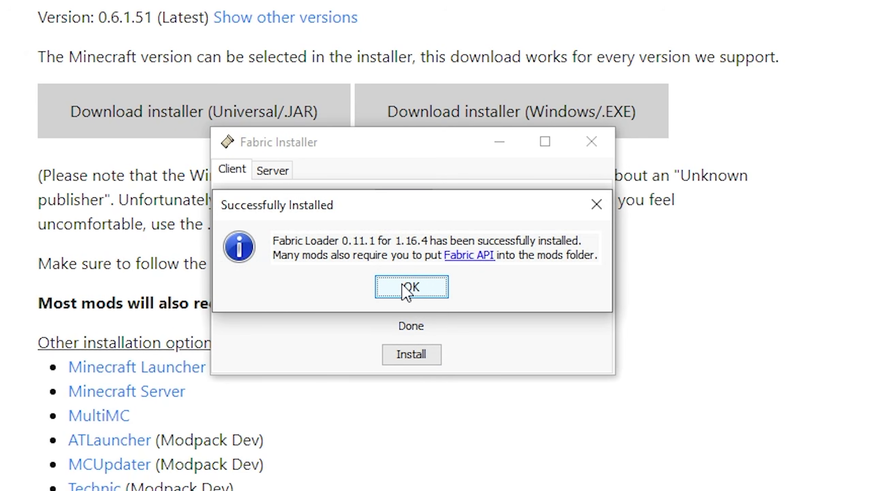
left_click(405, 289)
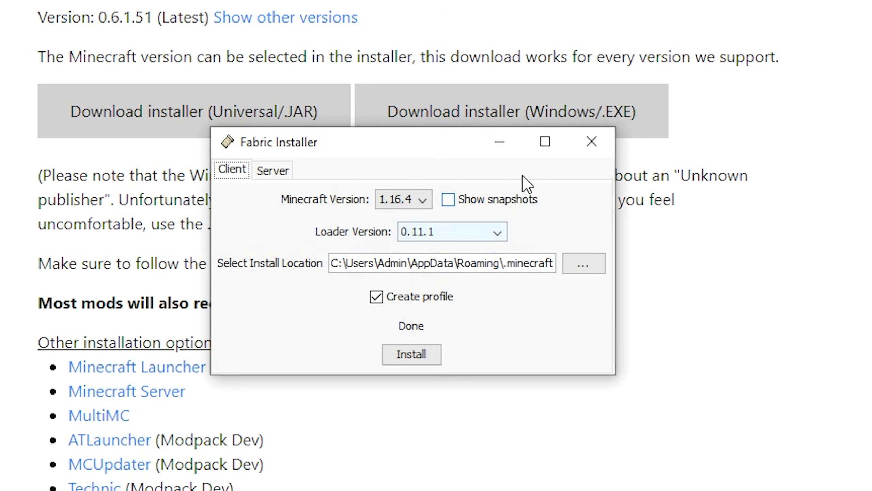
left_click(585, 146)
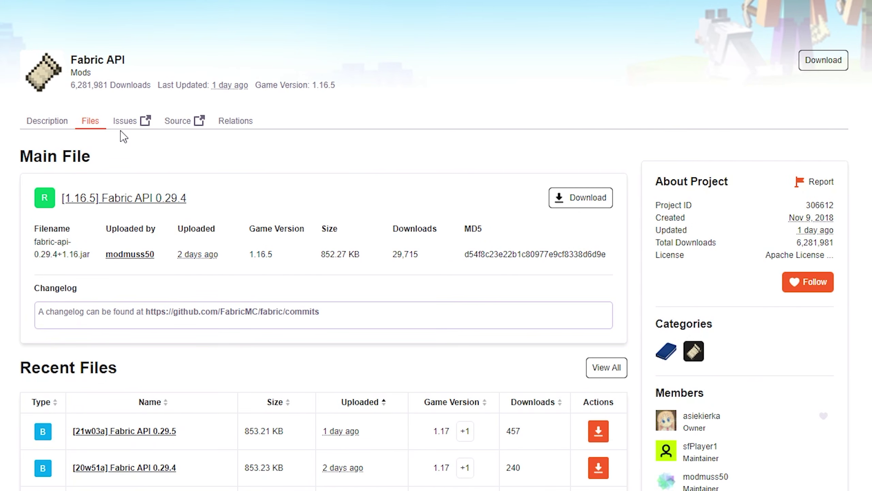
Step: Download the [1.16.4/5] Fabric API 0.29.3 file from the Fabric API recent files and keep it
scroll(120, 131, "down", 4)
scroll(120, 130, "up", 2)
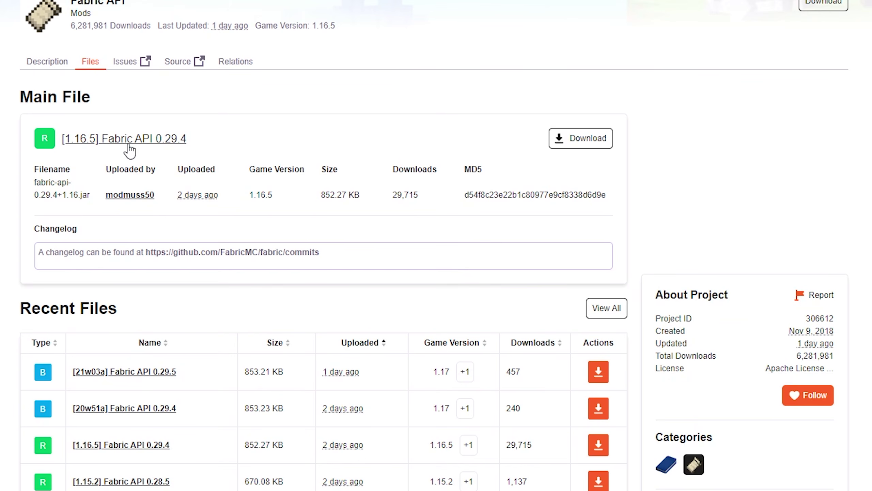
scroll(93, 151, "up", 1)
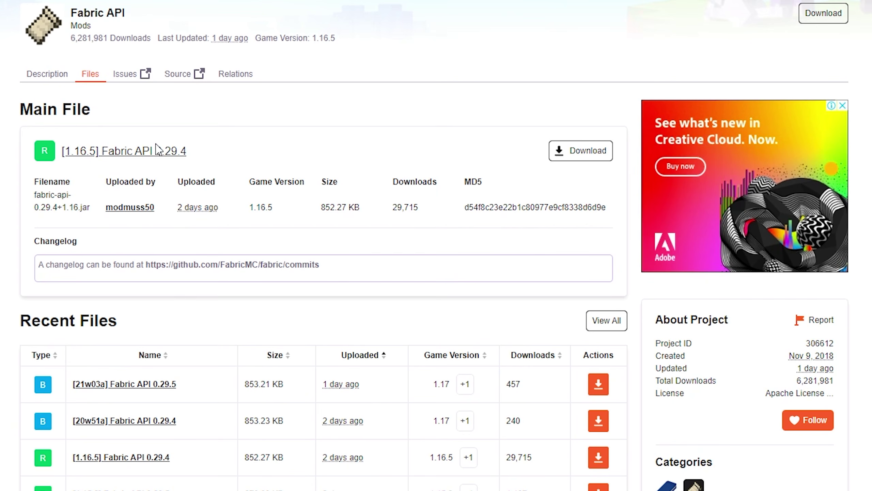
scroll(156, 146, "down", 1)
scroll(156, 146, "down", 4)
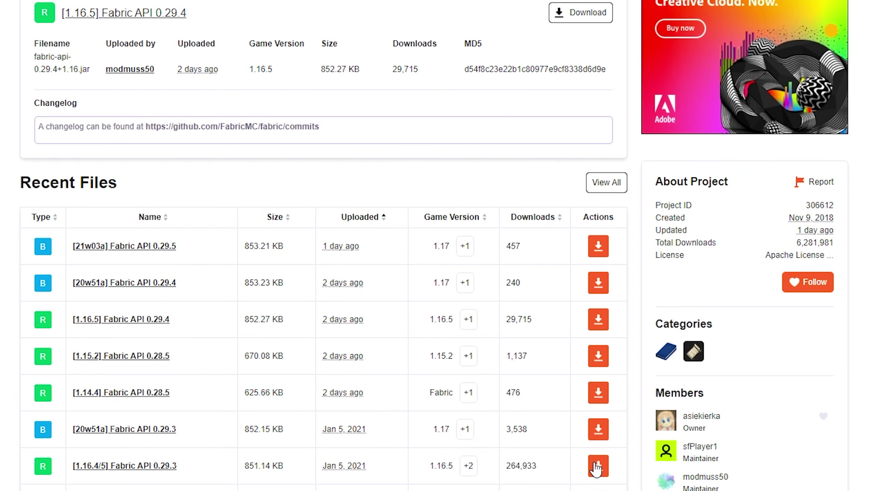
left_click(598, 466)
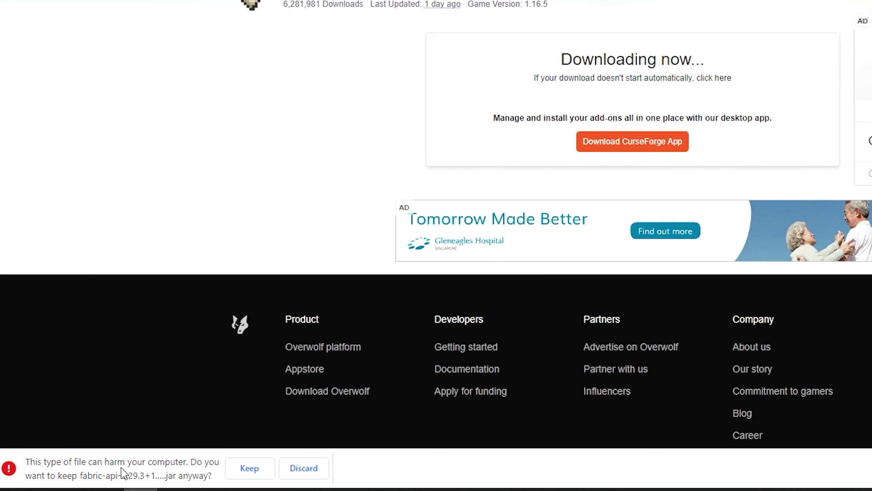
left_click(241, 476)
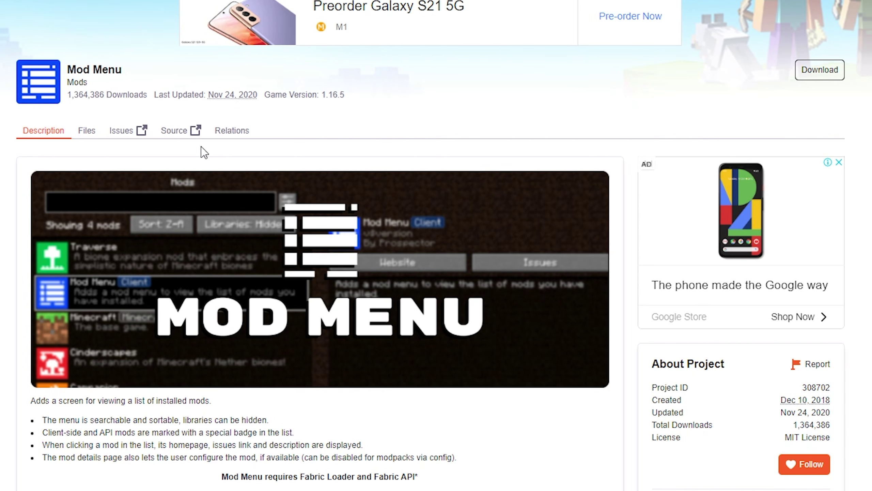
Step: Download Mod Menu v1.14.13 for 1.16.4/5 from the Mod Menu project's recent files
left_click(91, 132)
scroll(138, 247, "down", 6)
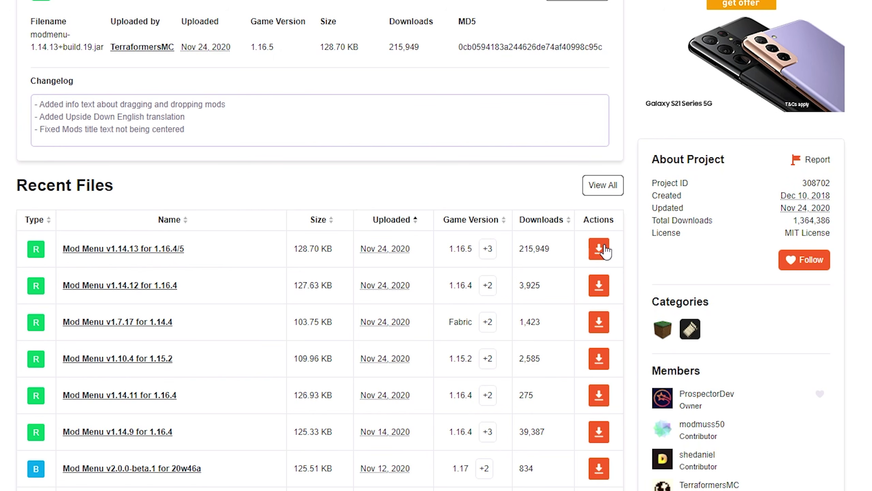
left_click(607, 247)
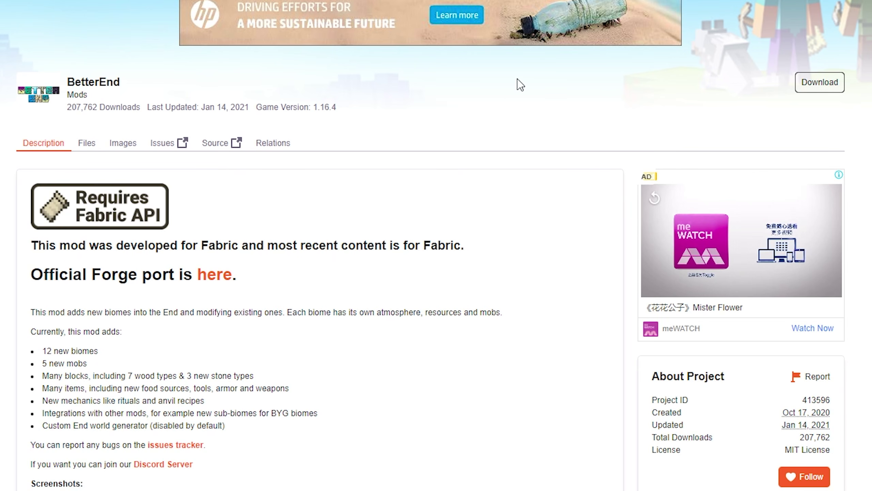
Step: Download the main BetterEnd file better-end-0.8.8-beta-1.16.4 from the mod's files and keep it
left_click(90, 144)
scroll(525, 113, "down", 3)
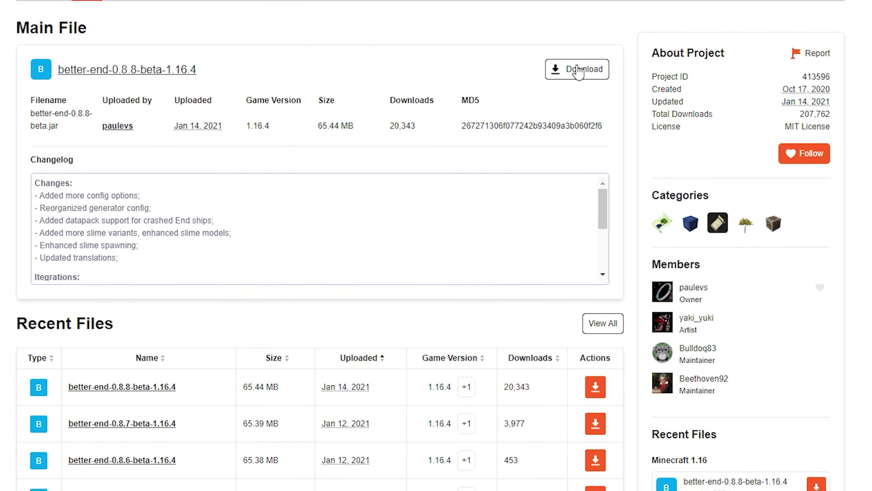
left_click(566, 69)
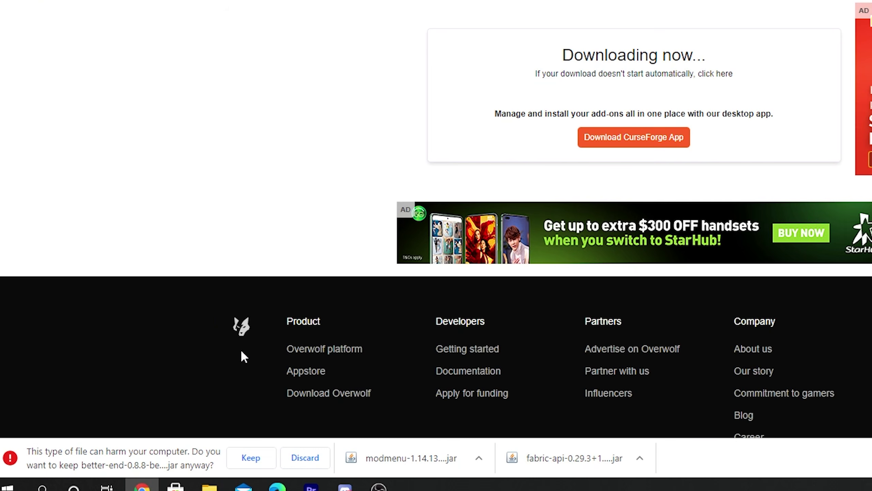
left_click(249, 458)
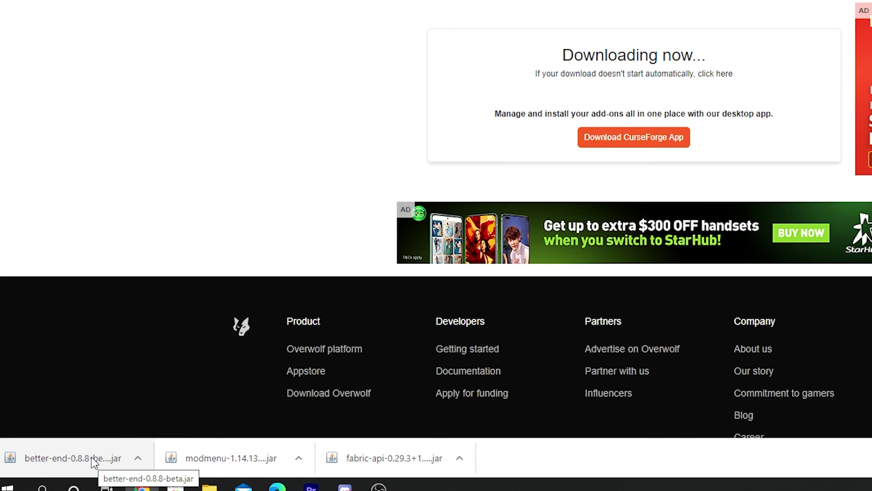
Step: Switch to File Explorer, go to %appdata% and open the .minecraft folder
left_click(209, 486)
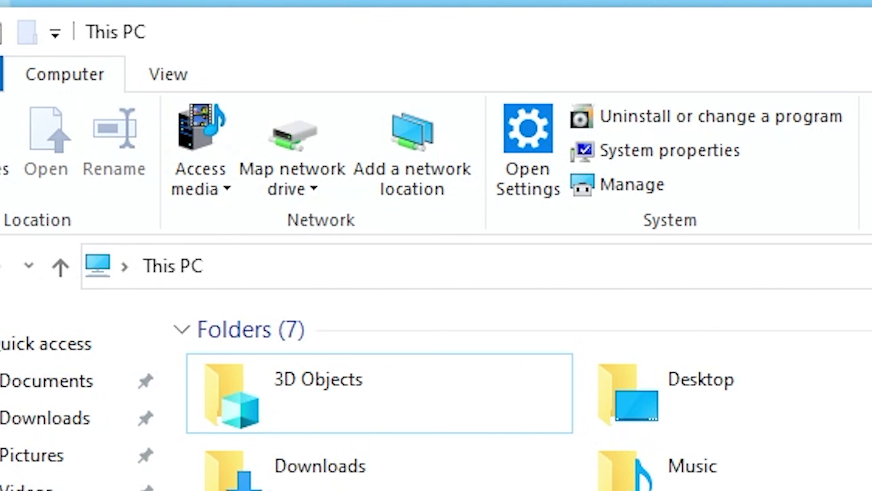
left_click(327, 265)
key("BackSpace")
type("%appdata%")
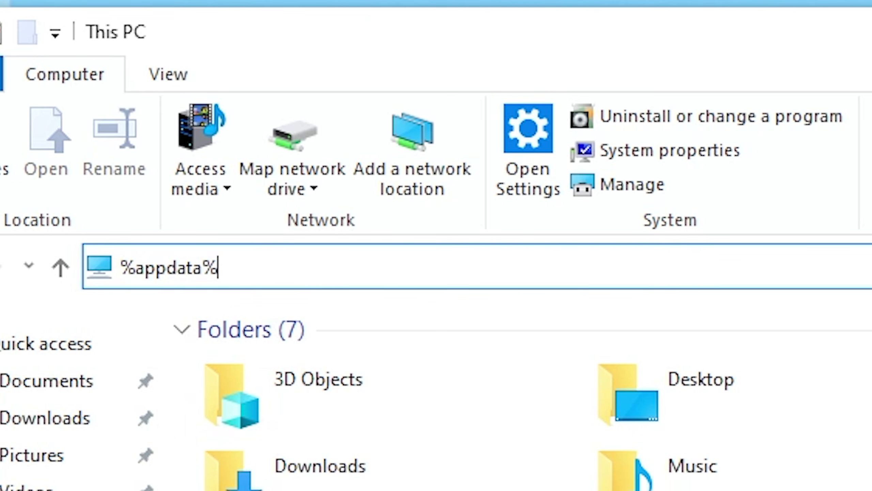
key("Return")
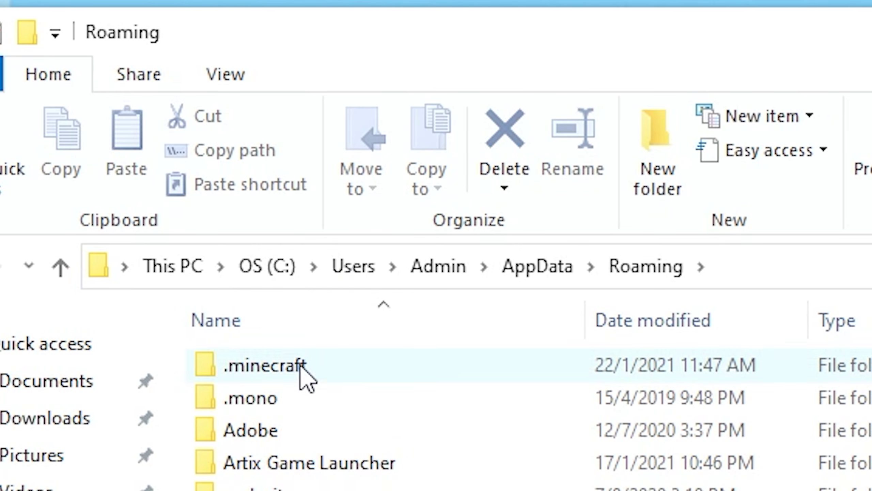
double_click(300, 364)
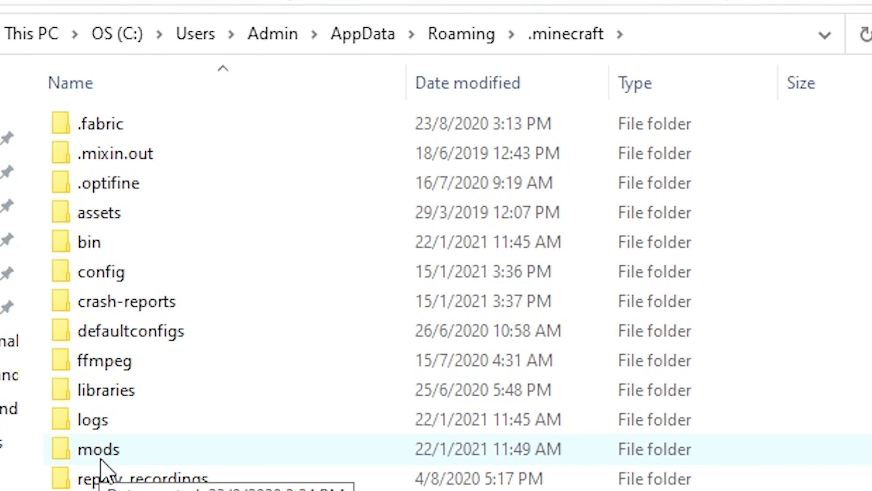
right_click(871, 490)
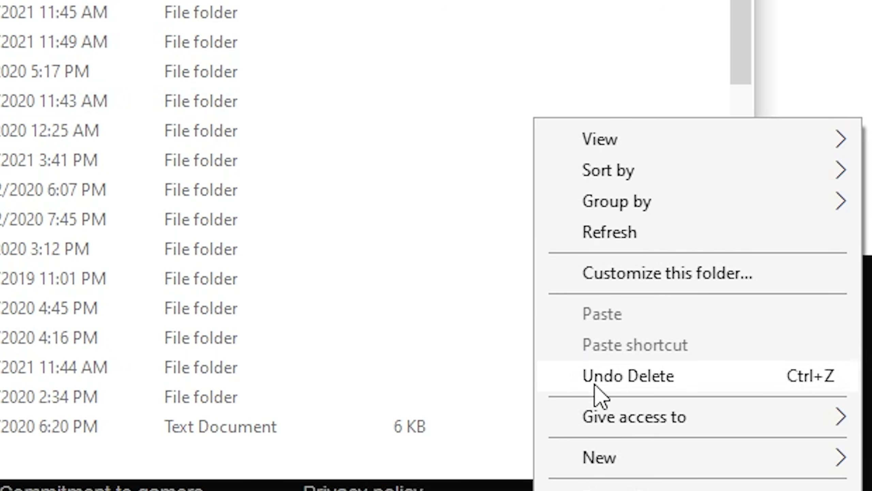
mouse_move(871, 490)
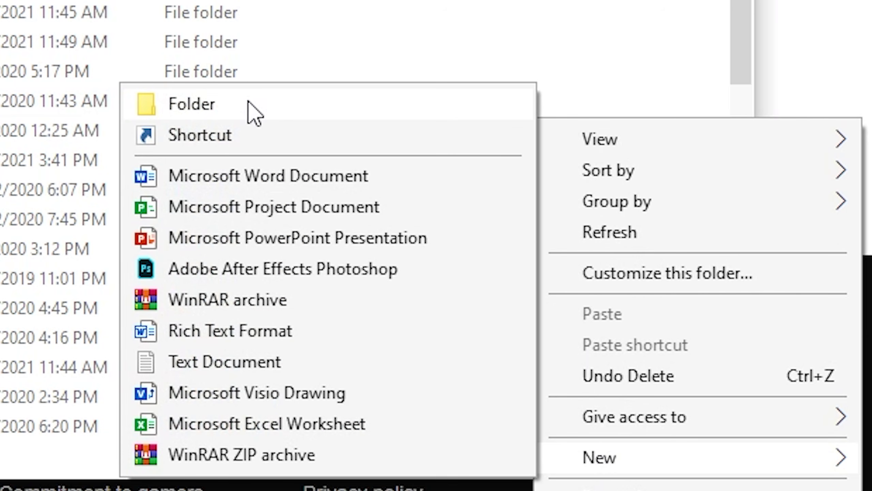
left_click(453, 35)
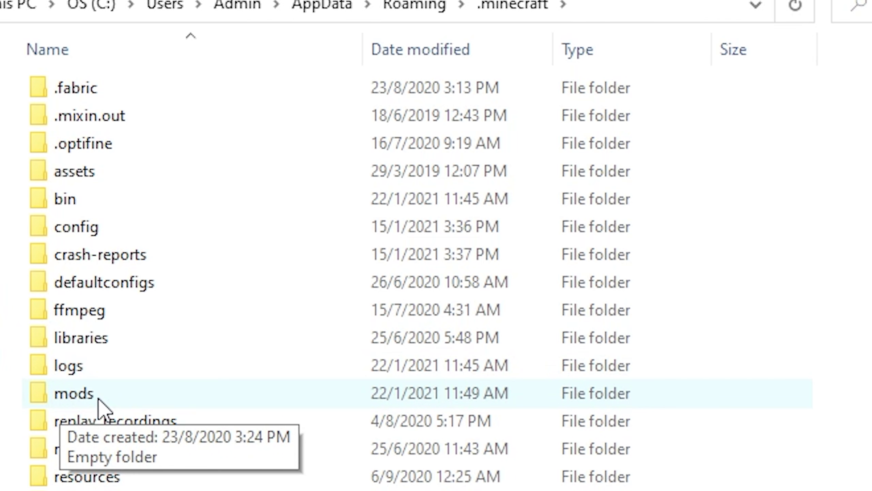
Step: Place the downloaded BetterEnd, Mod Menu and Fabric API jar files in the mods folder of .minecraft
double_click(98, 399)
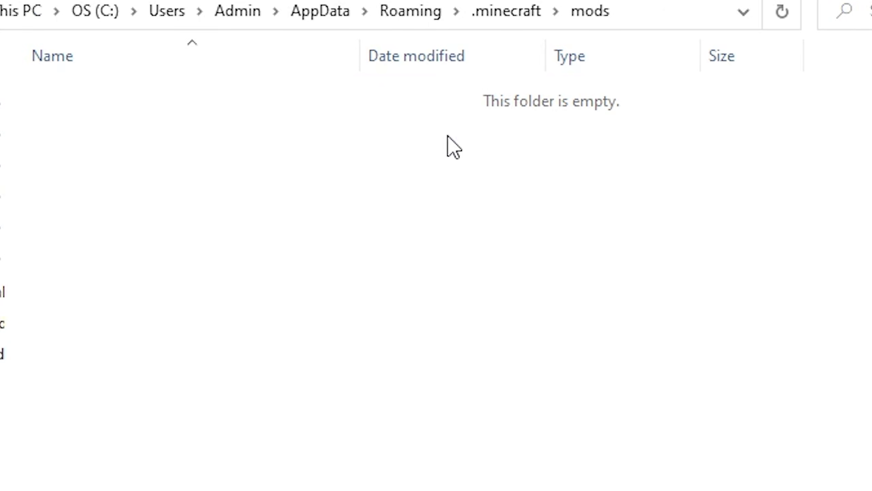
key("ctrl+v")
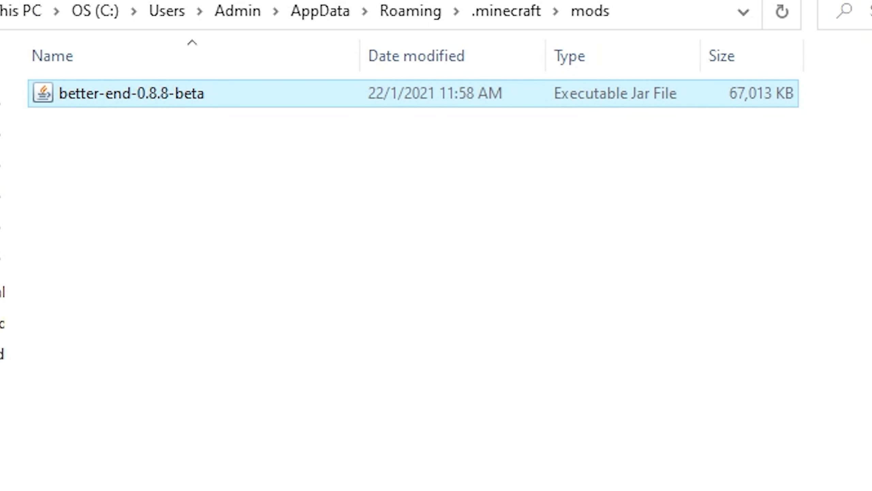
left_click_drag(163, 277, 224, 203)
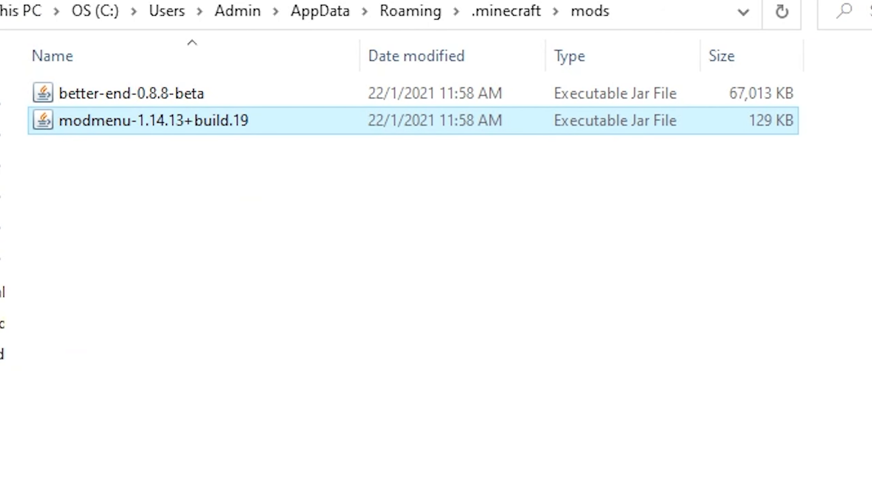
left_click_drag(161, 395, 259, 234)
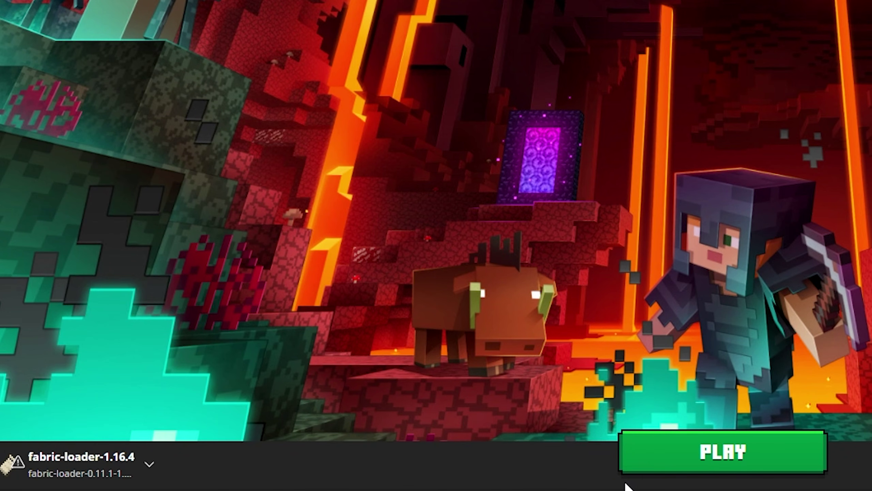
Step: Select the fabric-loader-1.16.4 installation in the launcher and start the game with it
left_click(141, 455)
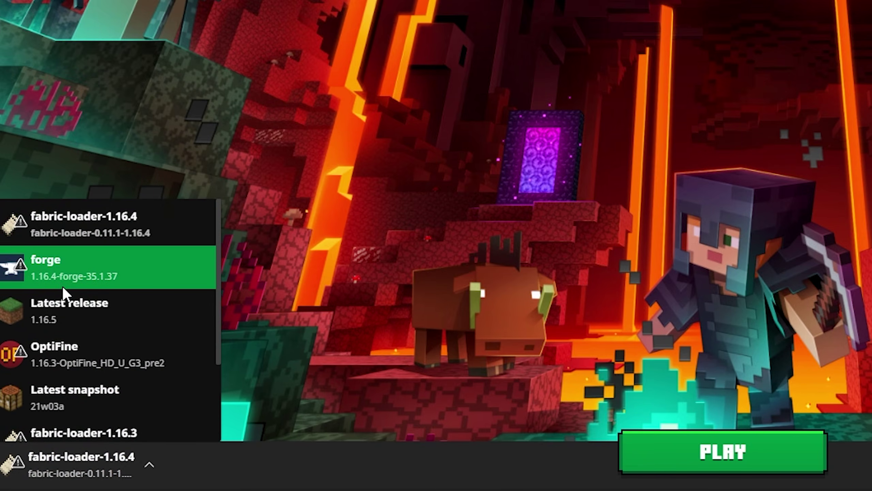
scroll(51, 320, "down", 2)
scroll(43, 300, "up", 2)
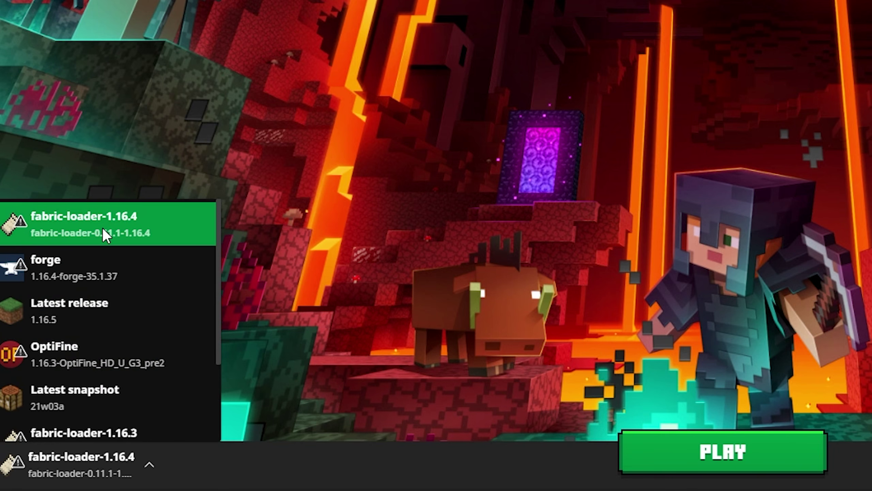
left_click(82, 225)
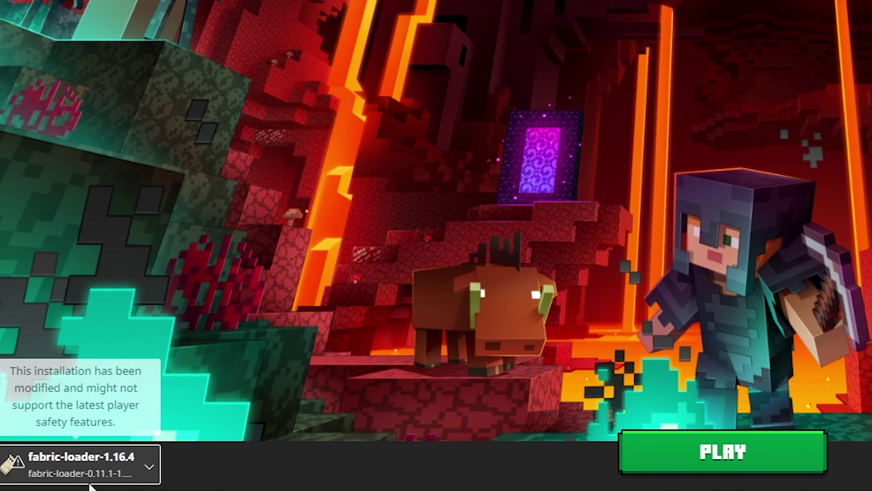
left_click(691, 462)
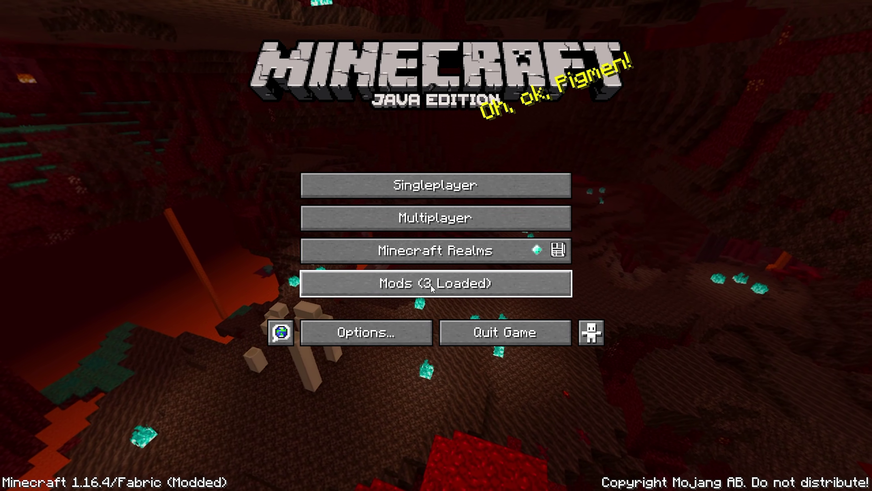
Step: Check the loaded mods list for the Mod Menu and Better End entries, and return to the title screen
left_click(499, 287)
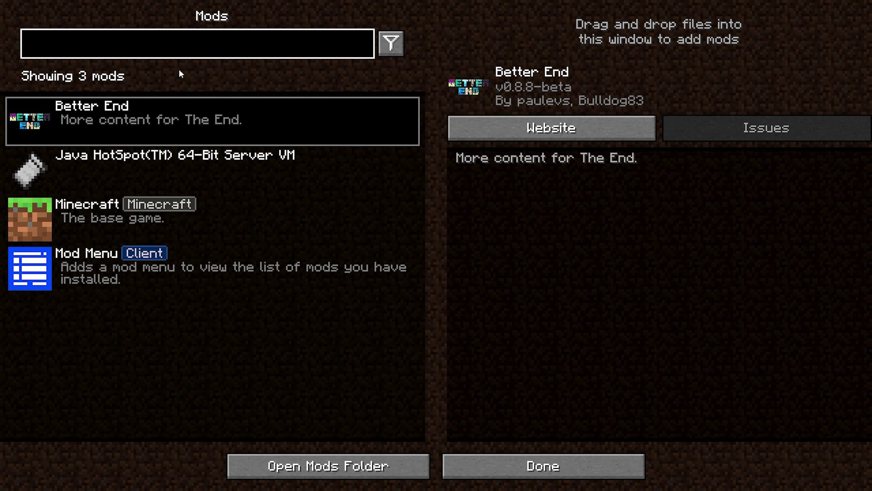
left_click(125, 278)
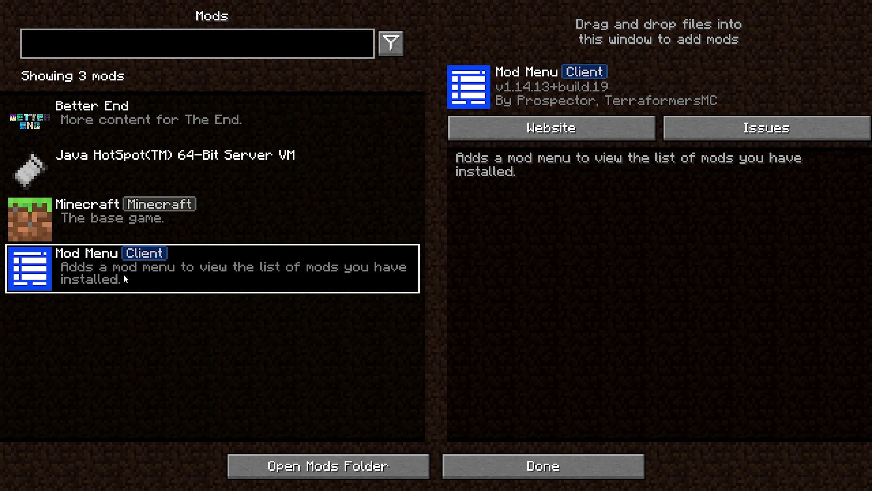
left_click(141, 126)
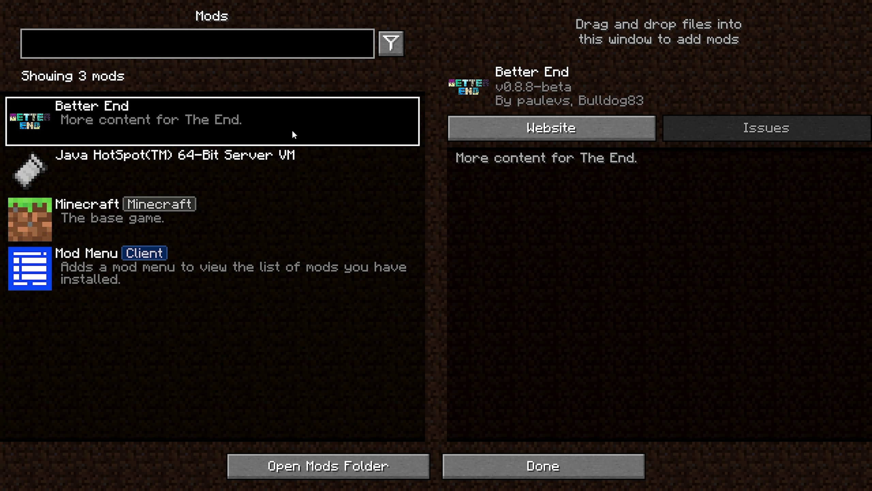
left_click(536, 467)
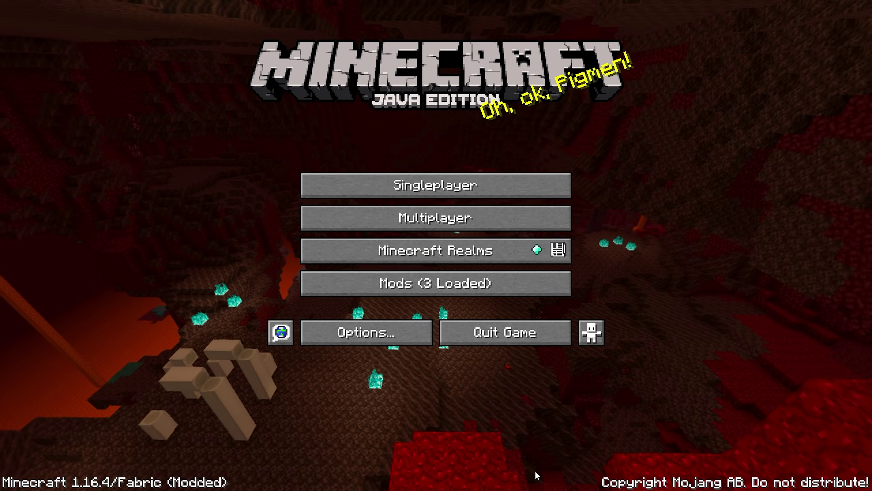
Step: Load the existing singleplayer world named The End
left_click(484, 186)
scroll(466, 267, "down", 2)
scroll(448, 273, "up", 2)
key("Tab")
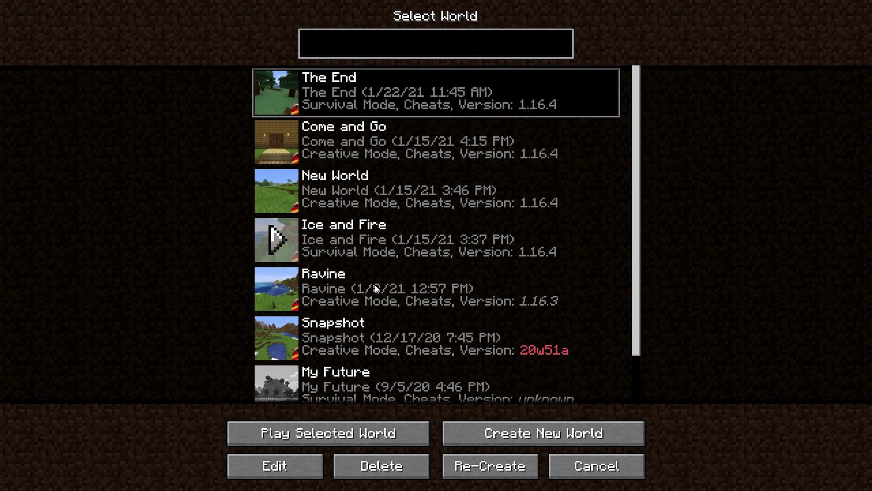
left_click(323, 433)
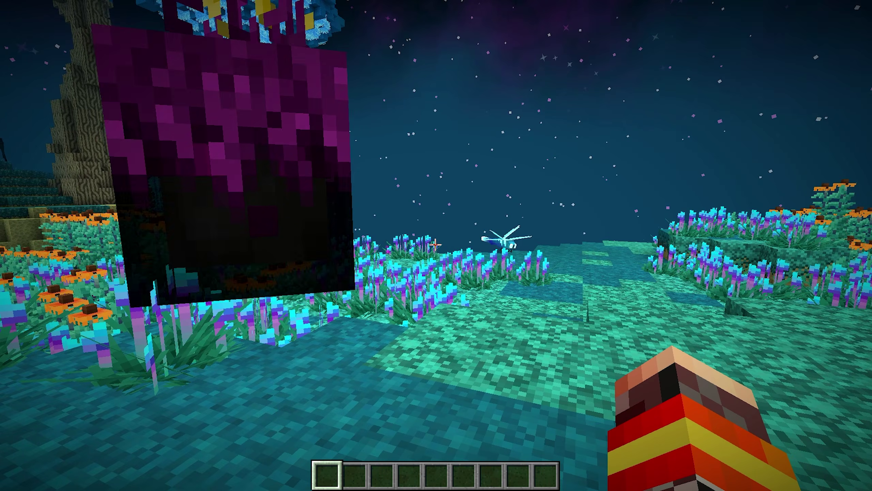
Step: Walk around the End island to examine the terrain, plants, trees and creatures added by BetterEnd
key("w")
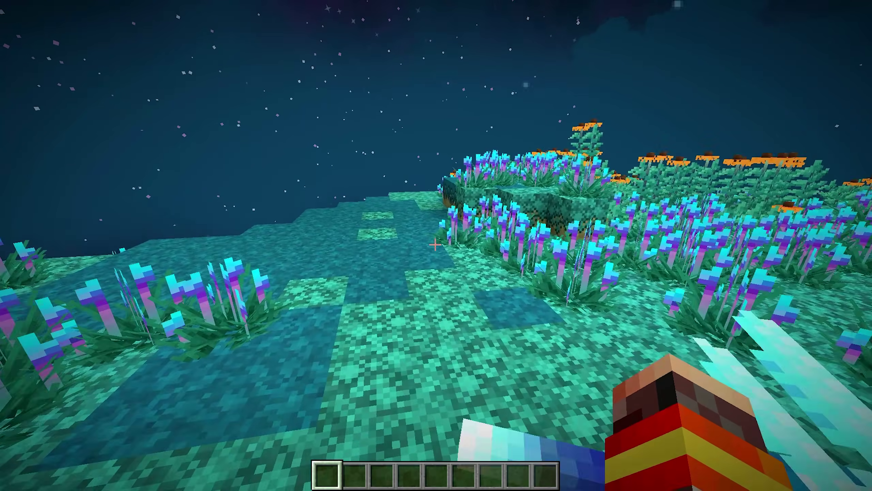
key("w")
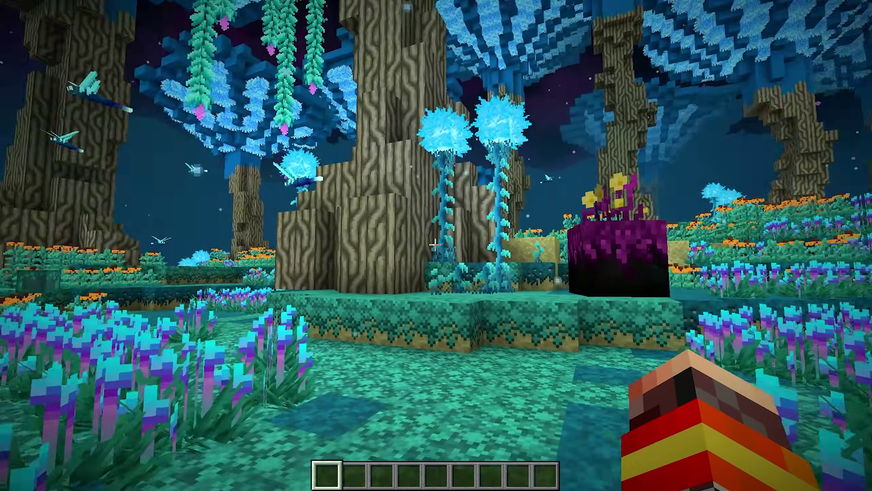
key("w")
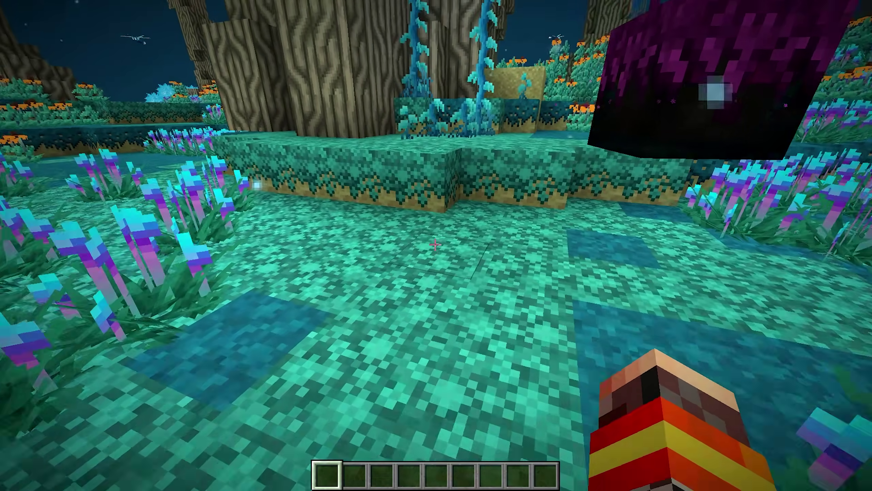
key("w")
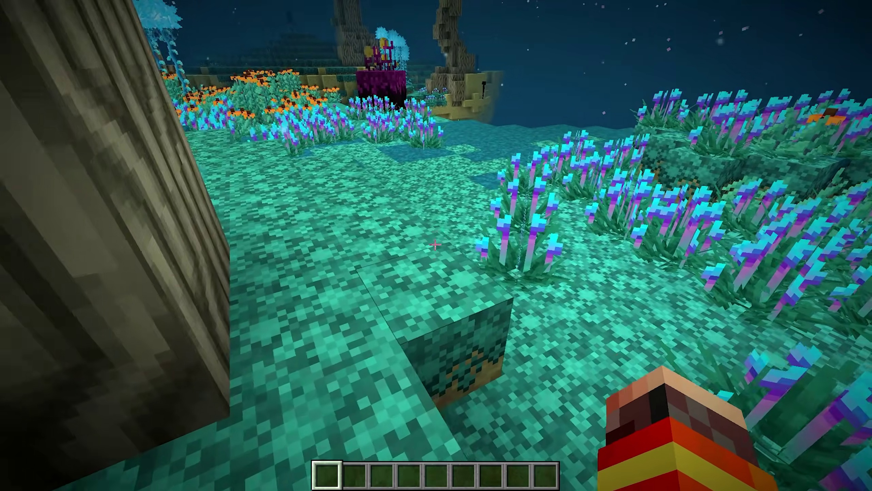
key("w")
key("w")
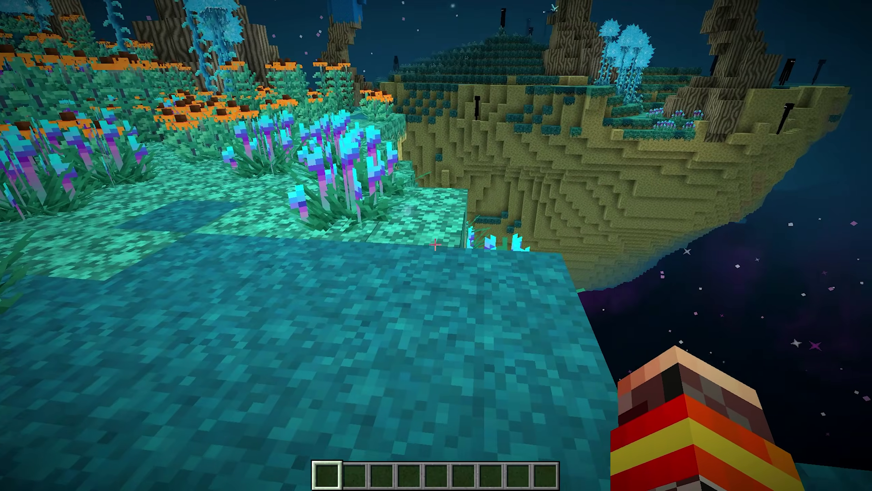
key("w")
key("w")
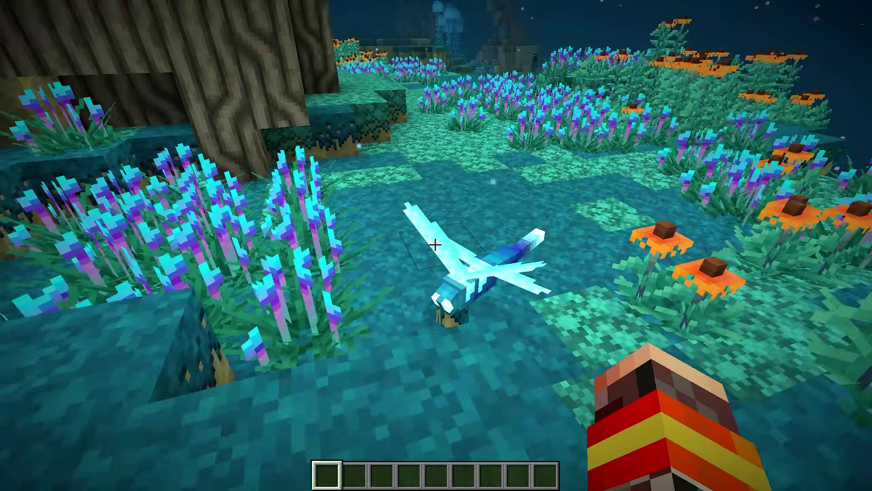
key("w")
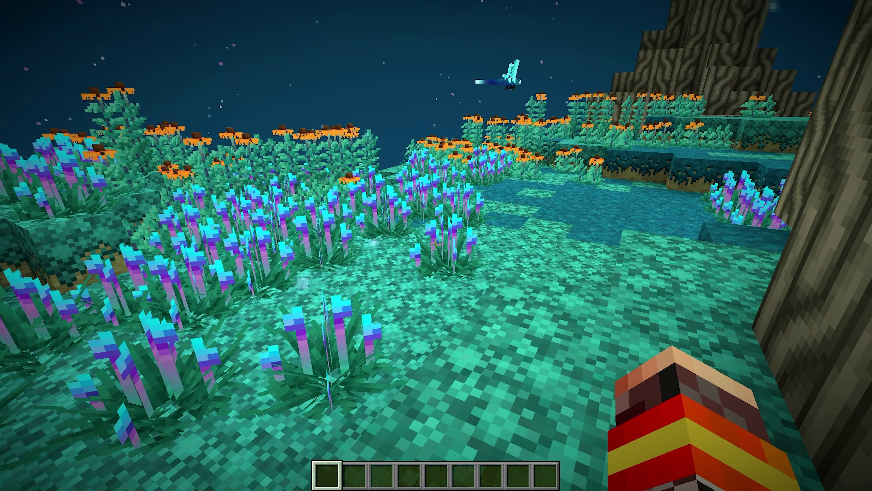
key("w")
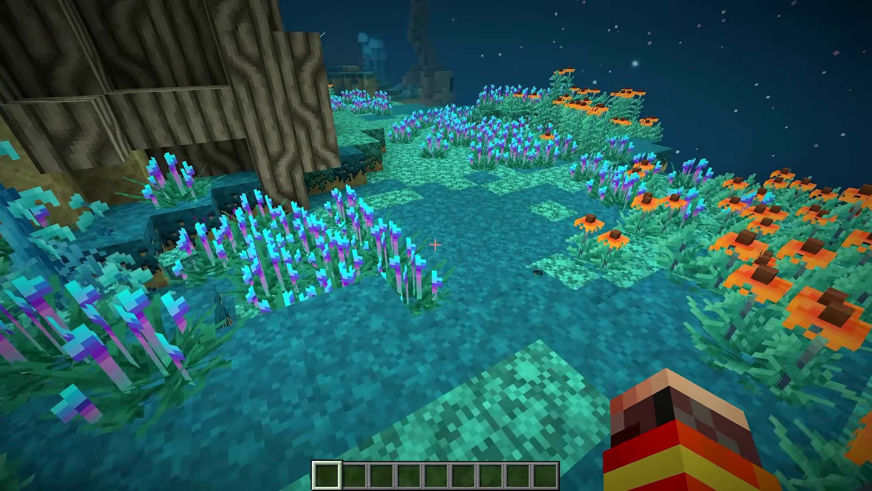
key("w")
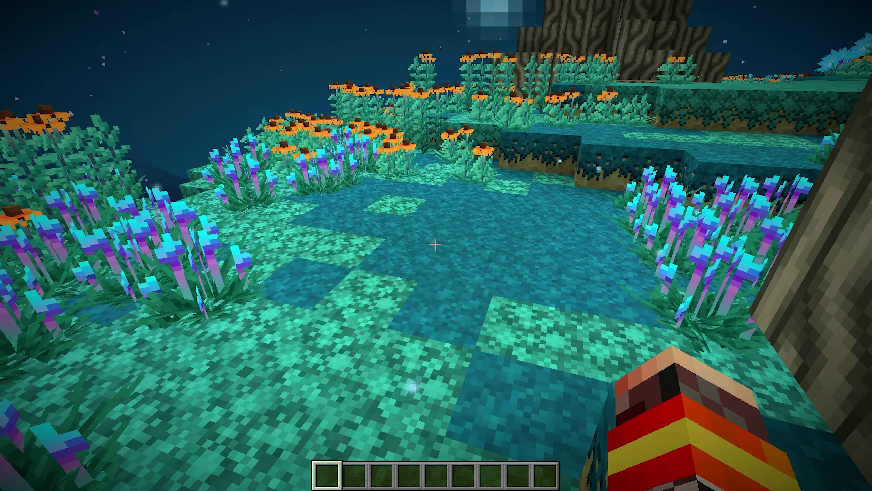
left_click(436, 245)
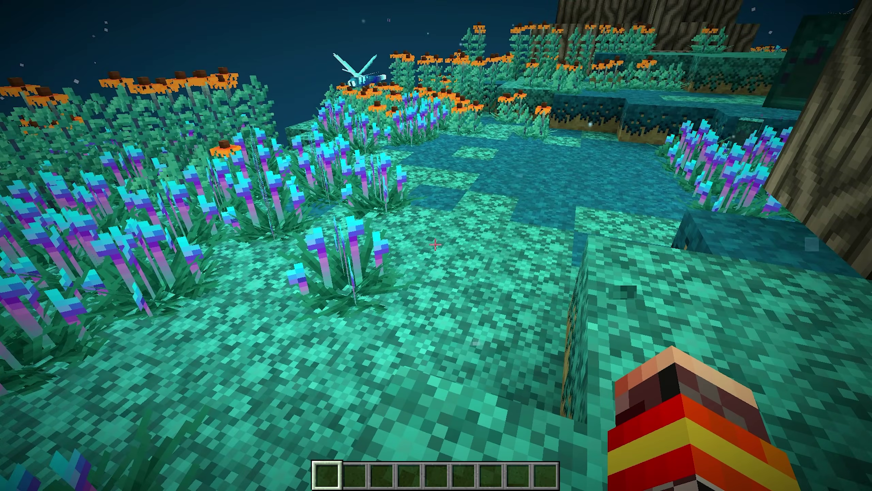